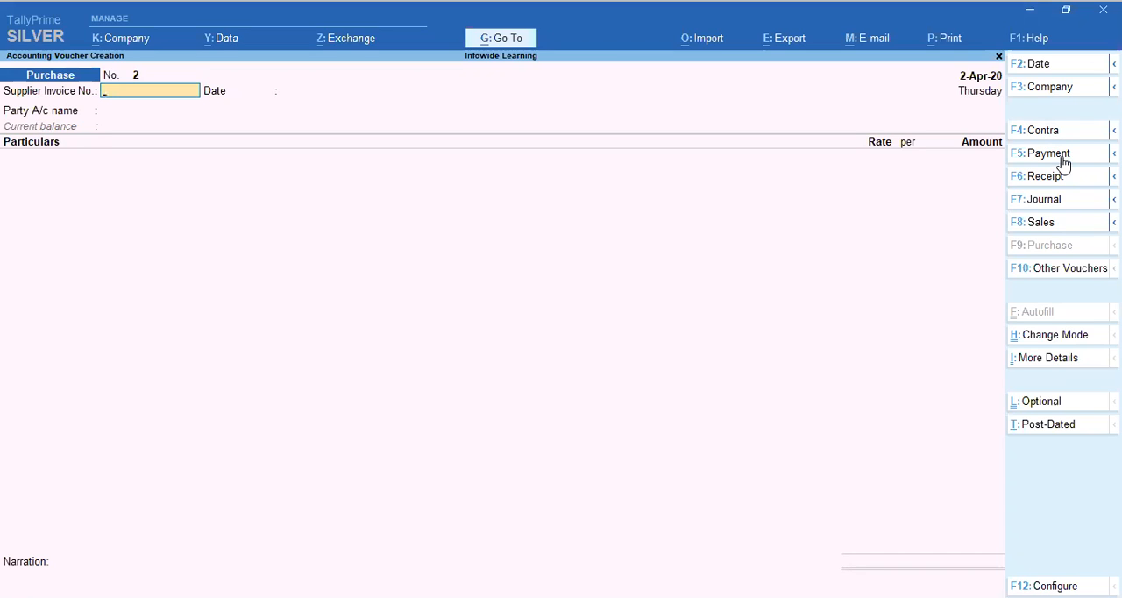
Step: Start a Payment voucher and set its voucher date to 3-4-2020
left_click(1061, 161)
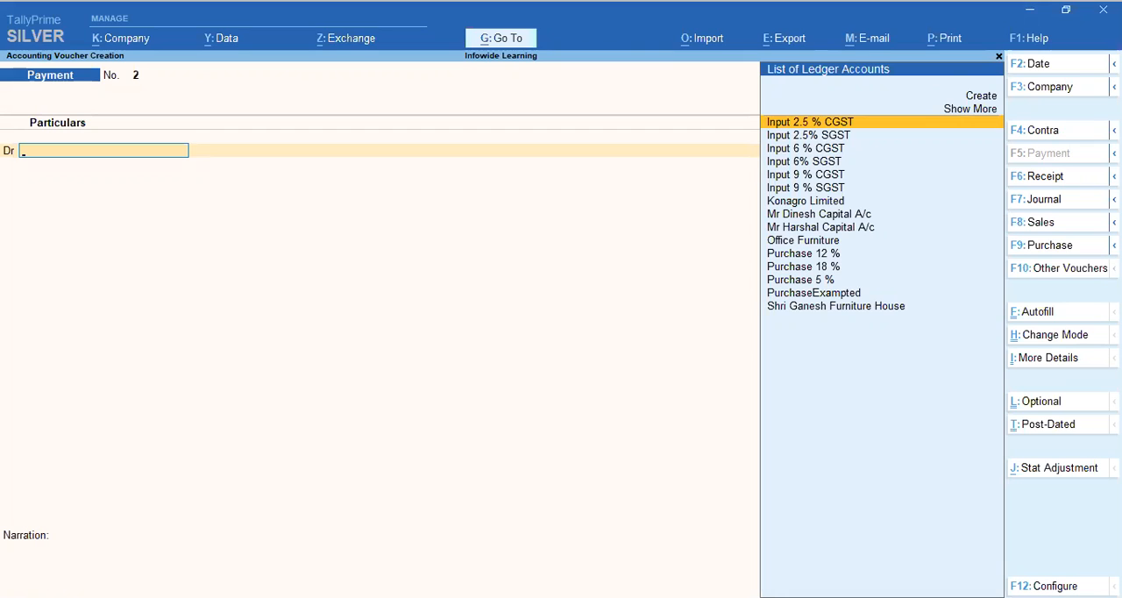
key("F2")
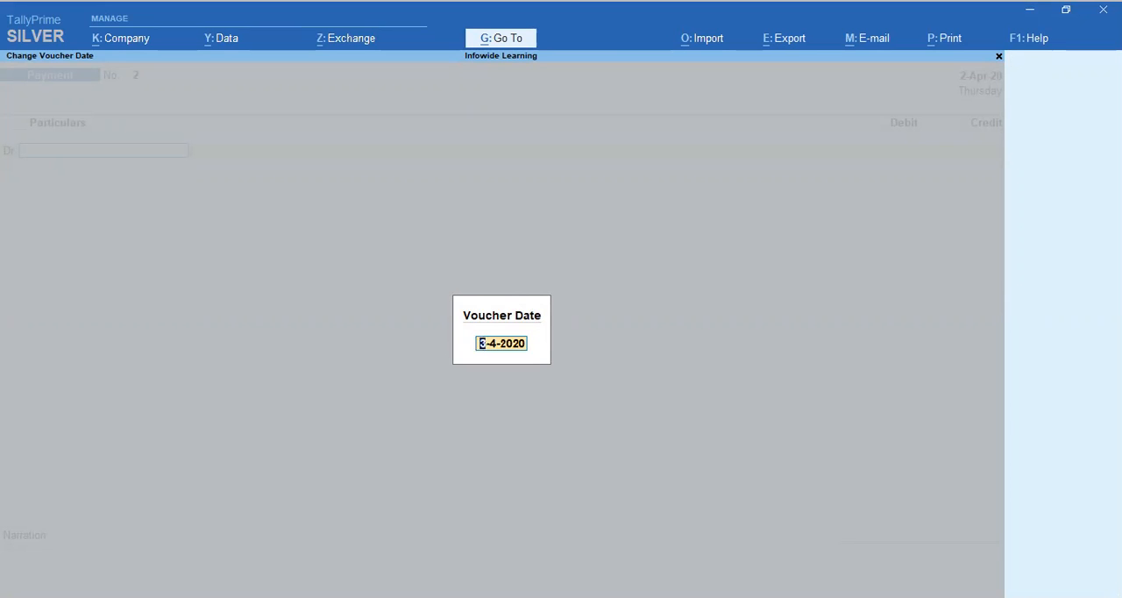
key("Return")
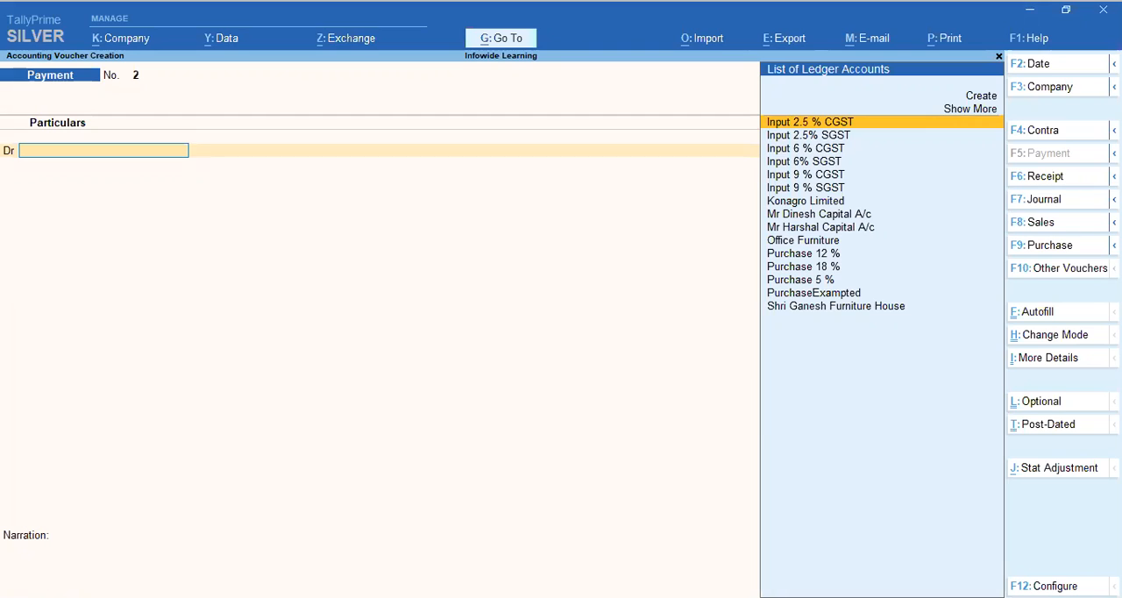
key("Down")
key("Down")
key("Down")
key("Down")
key("Down")
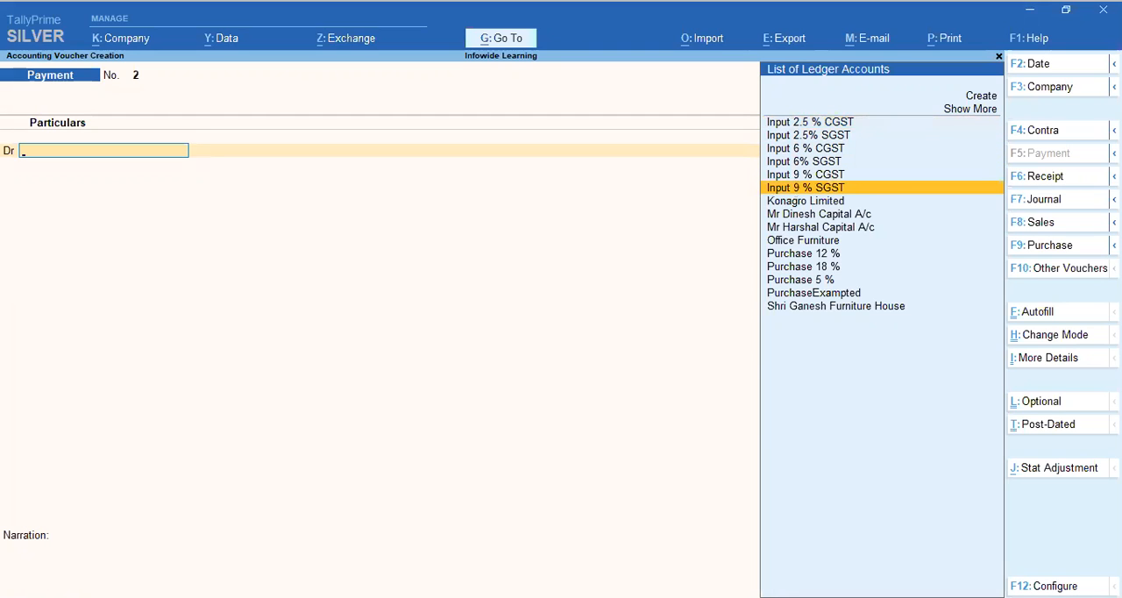
key("Down")
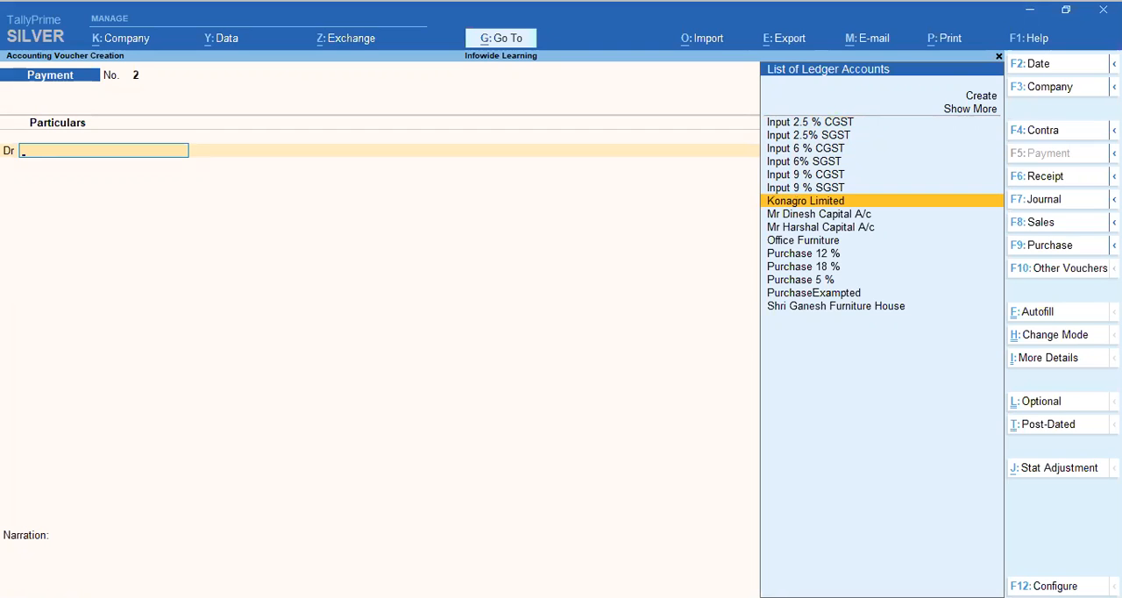
type("k")
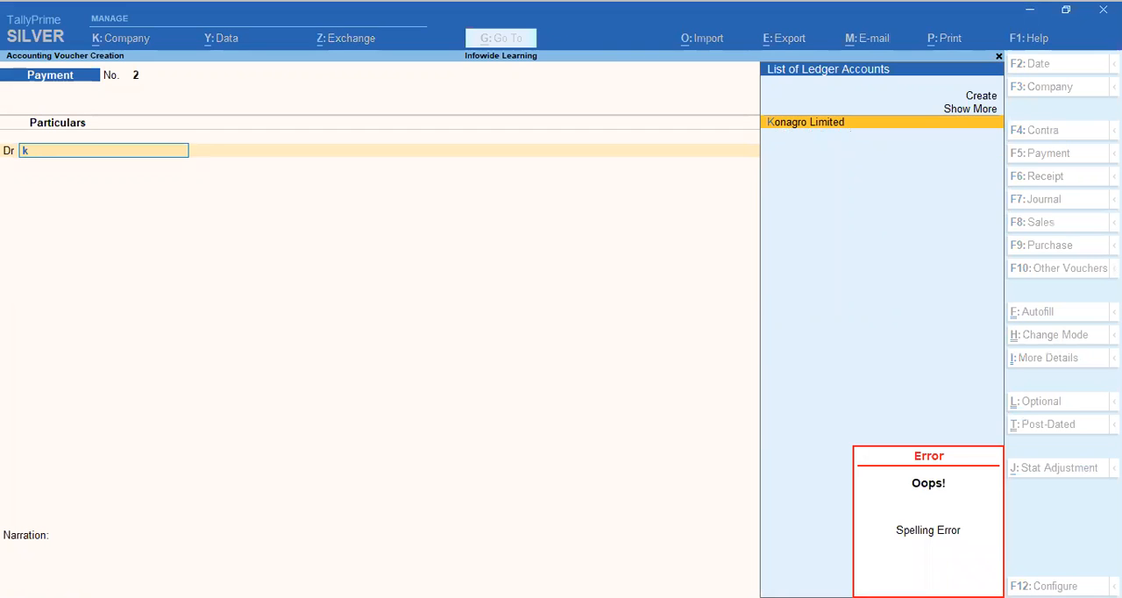
type("on")
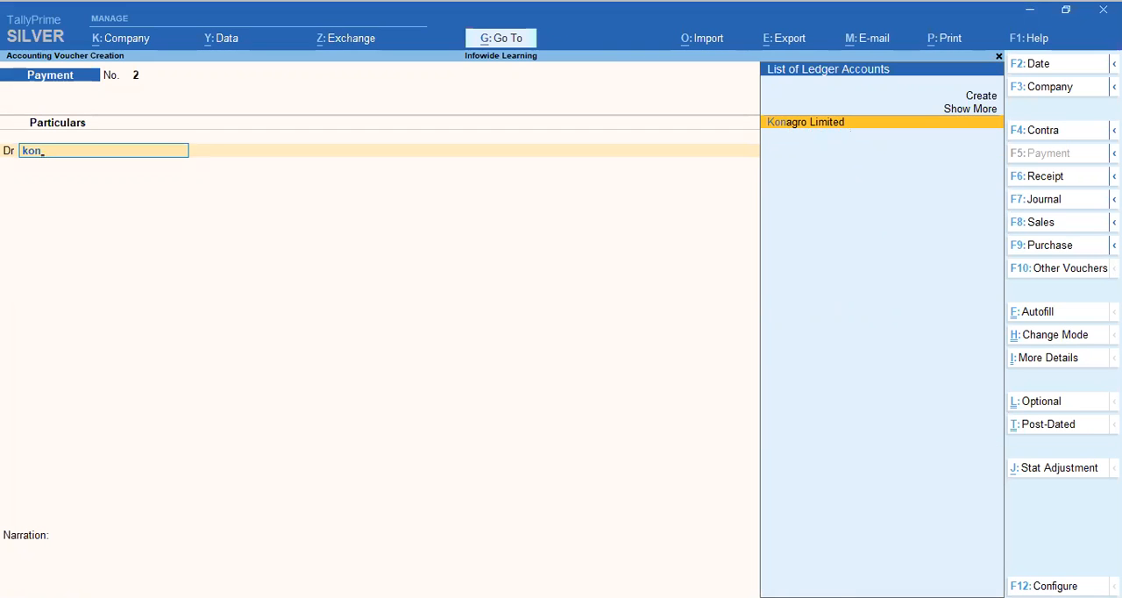
key("BackSpace")
key("BackSpace")
key("BackSpace")
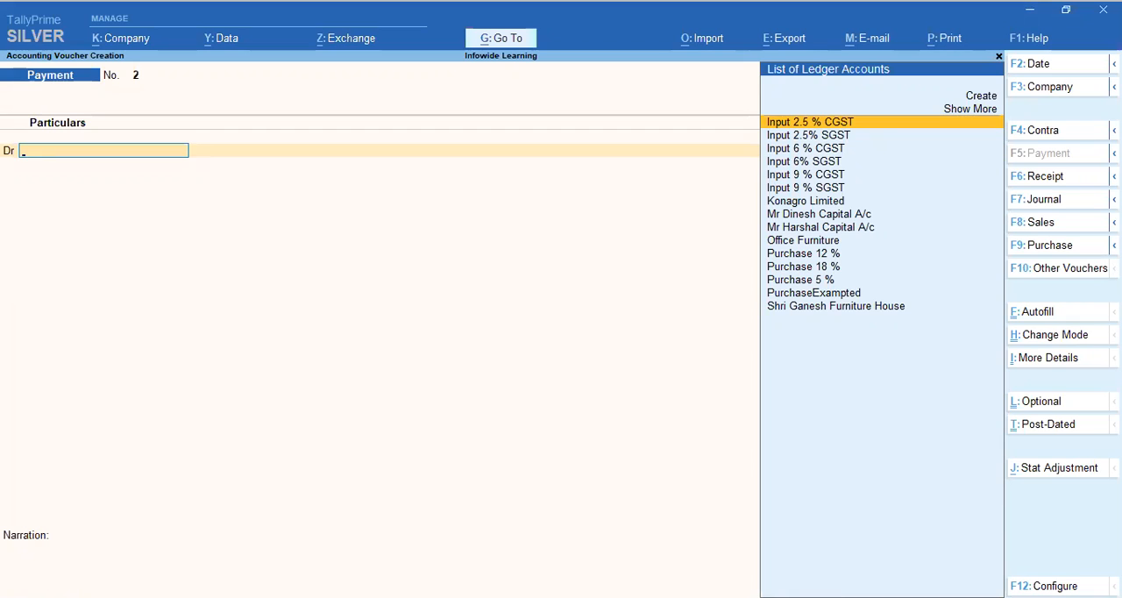
Step: Choose Konagro Limited as the debit ledger and enter a debit amount of 11,200
key("Down")
key("Down")
key("Down")
key("Down")
key("Down")
key("Down")
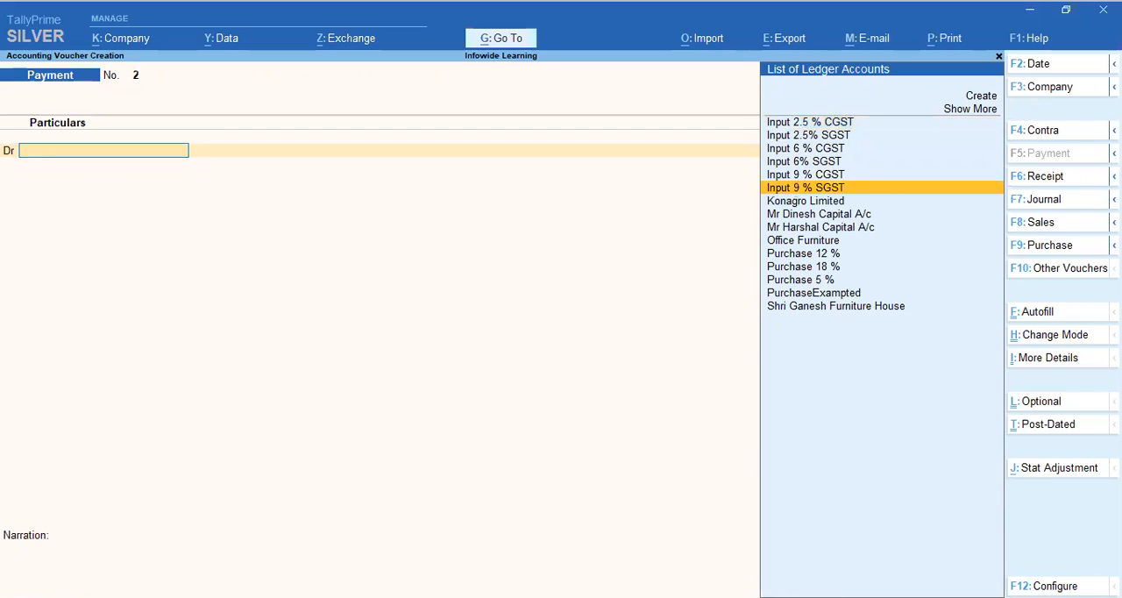
key("Up")
key("Down")
key("Up")
key("Down")
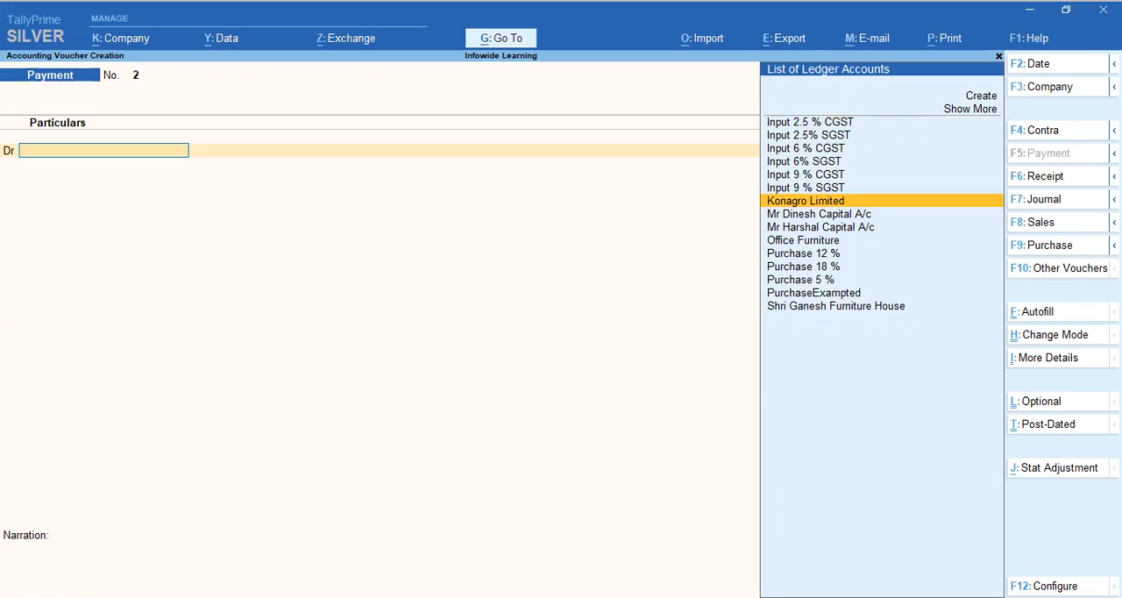
key("Return")
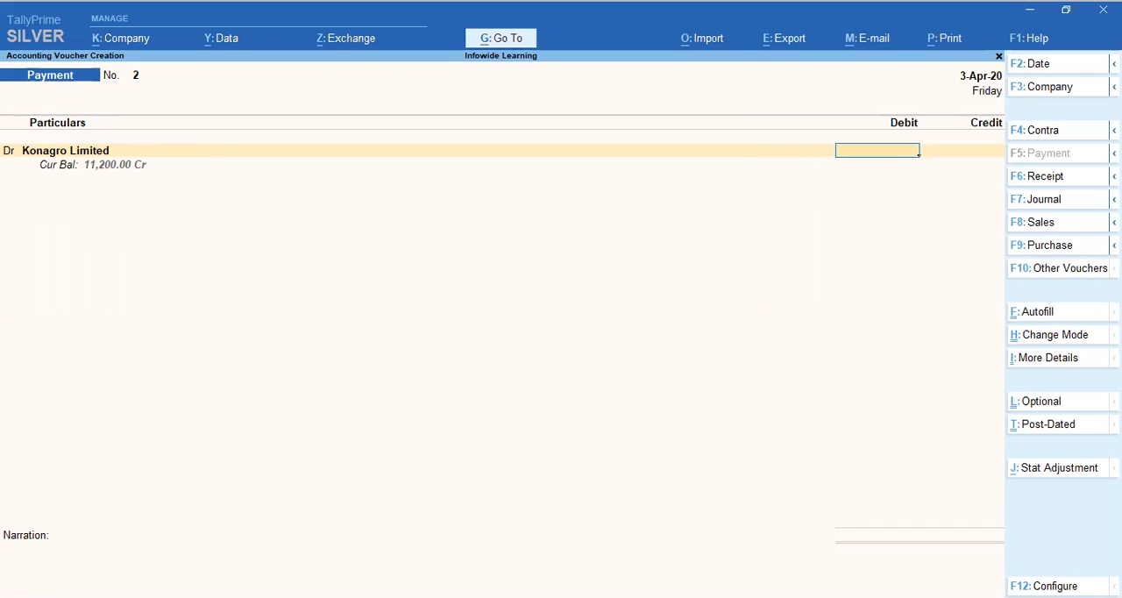
type("11200")
key("Return")
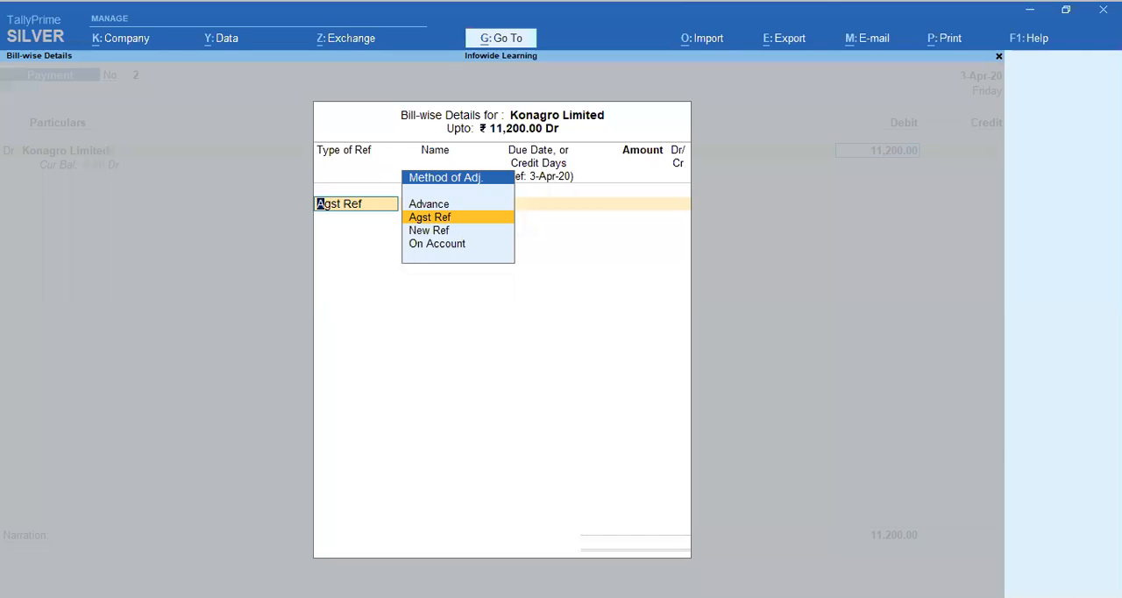
Step: Allocate the 11,200.00 Dr bill-wise as Agst Ref against pending bill 10
key("Return")
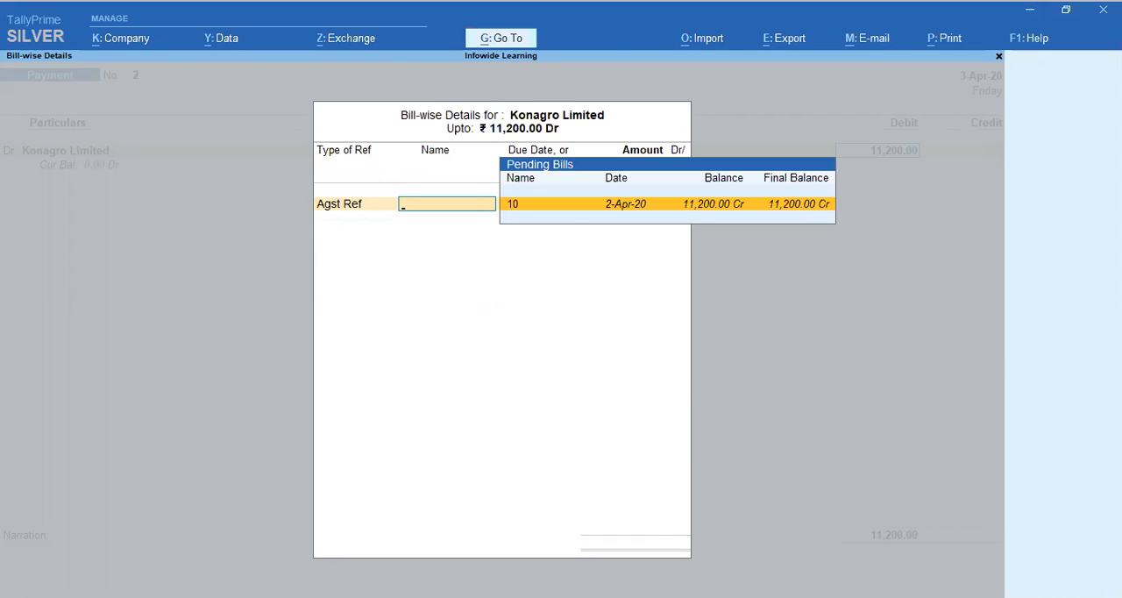
key("Return")
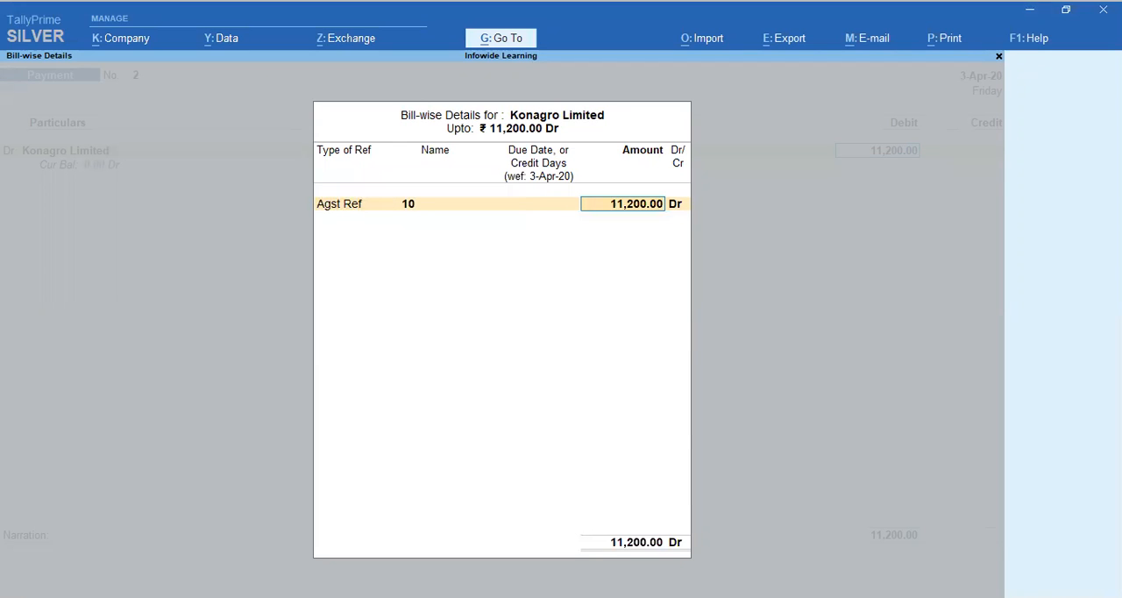
key("Return")
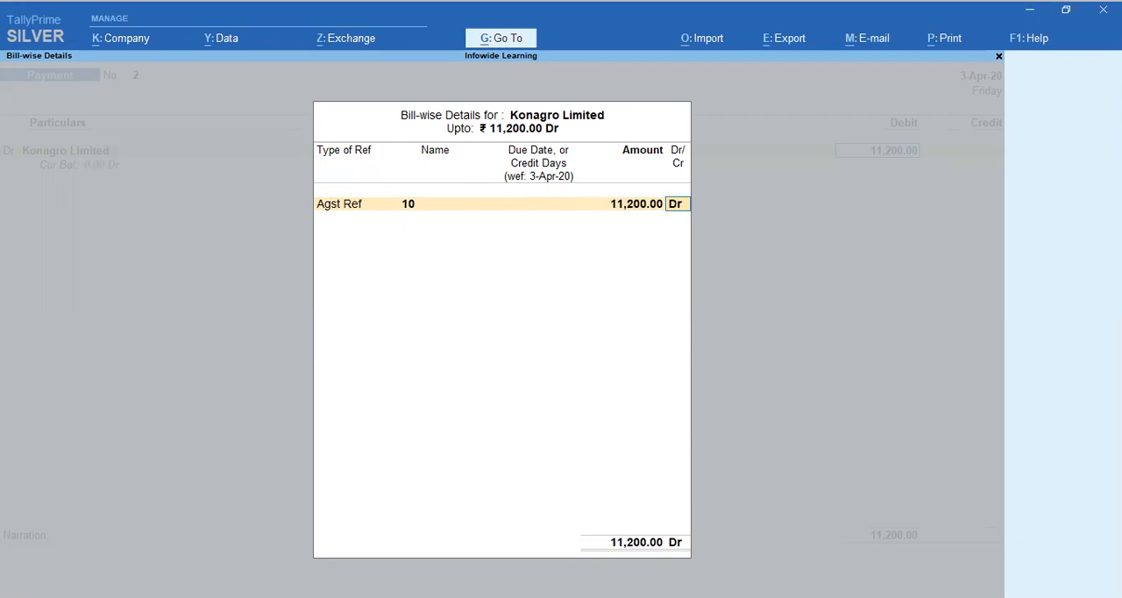
key("Return")
key("Return")
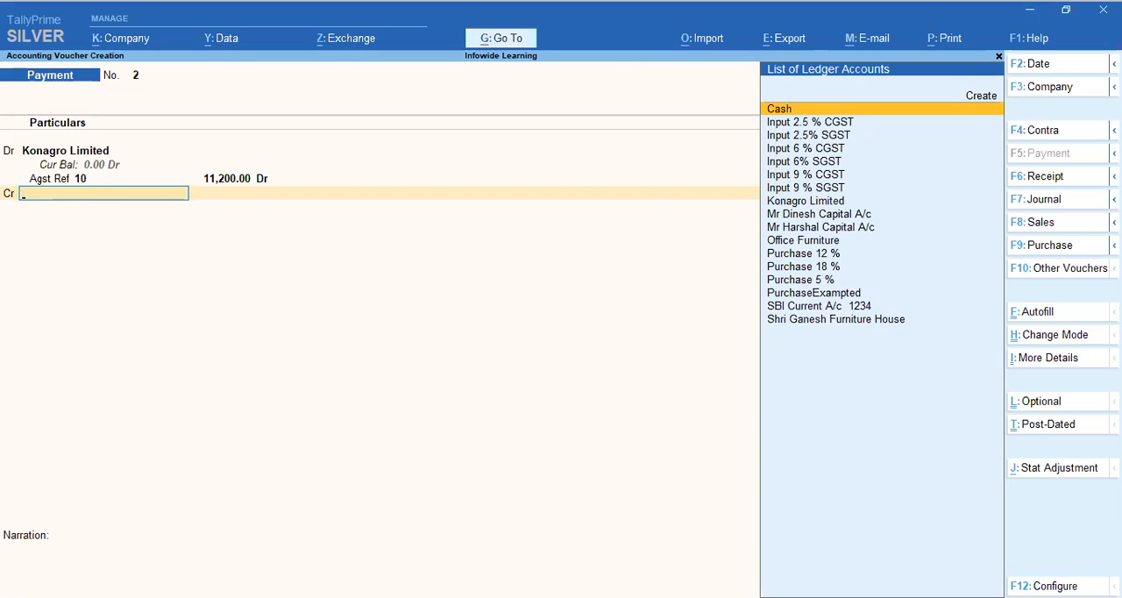
key("Return")
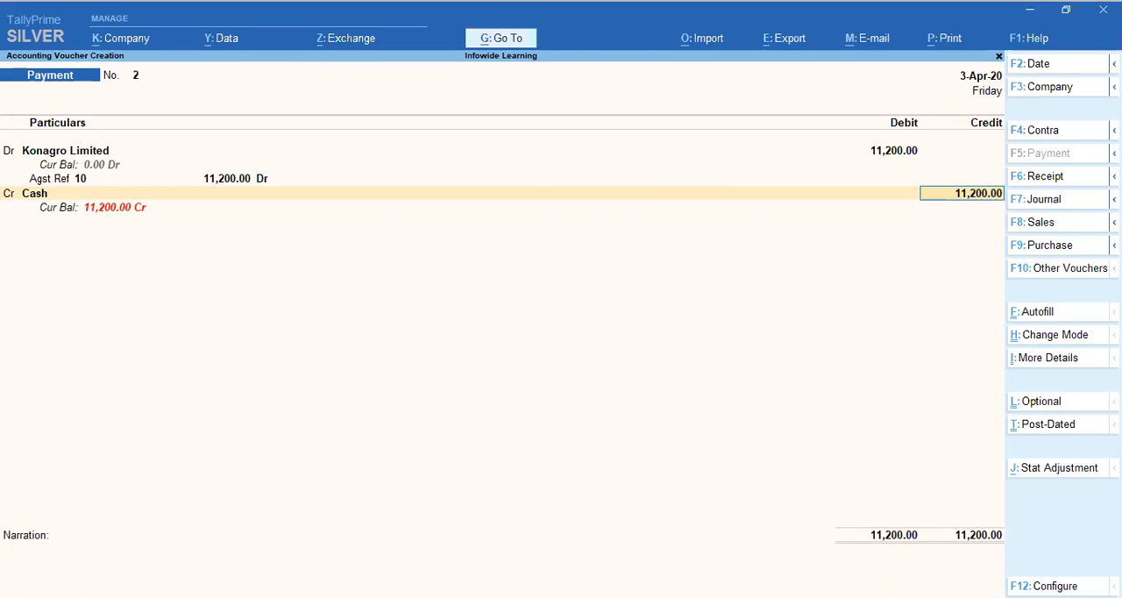
type("0")
key("BackSpace")
key("BackSpace")
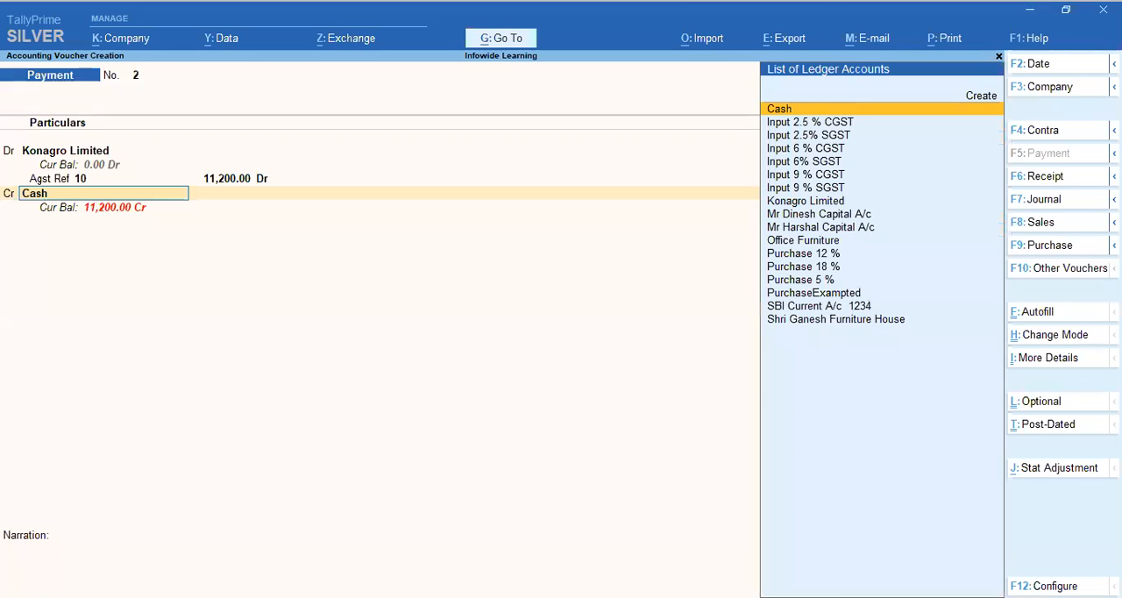
key("Return")
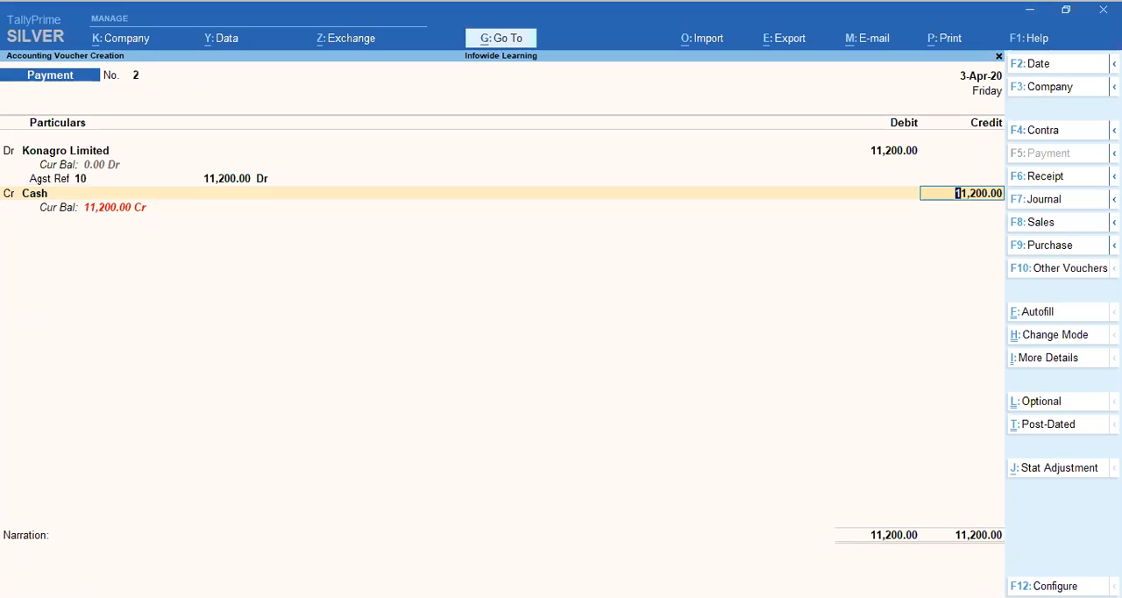
key("BackSpace")
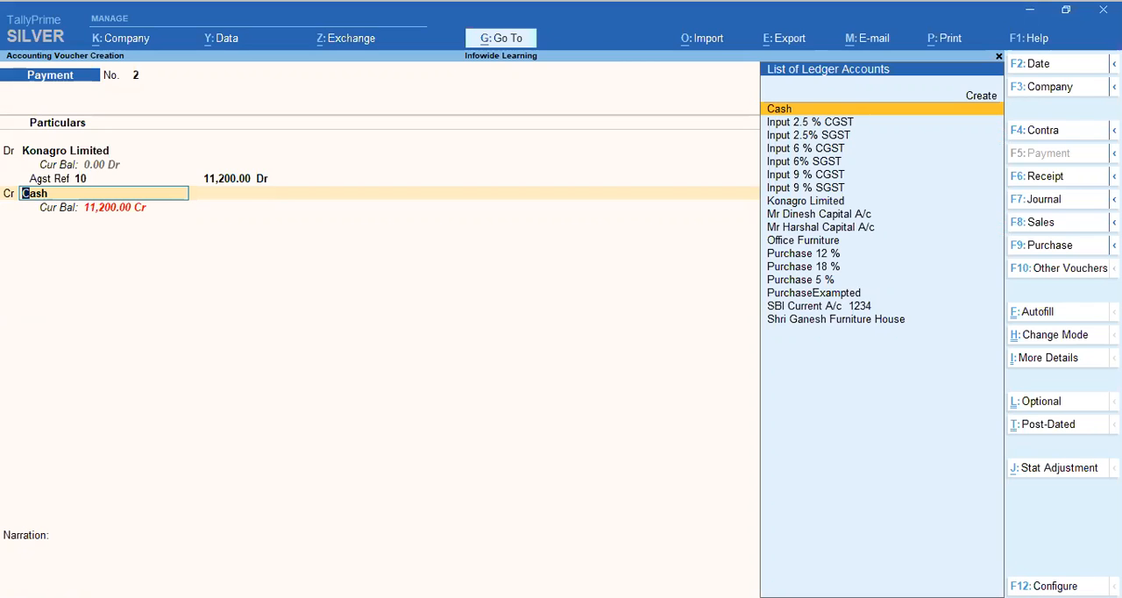
key("Return")
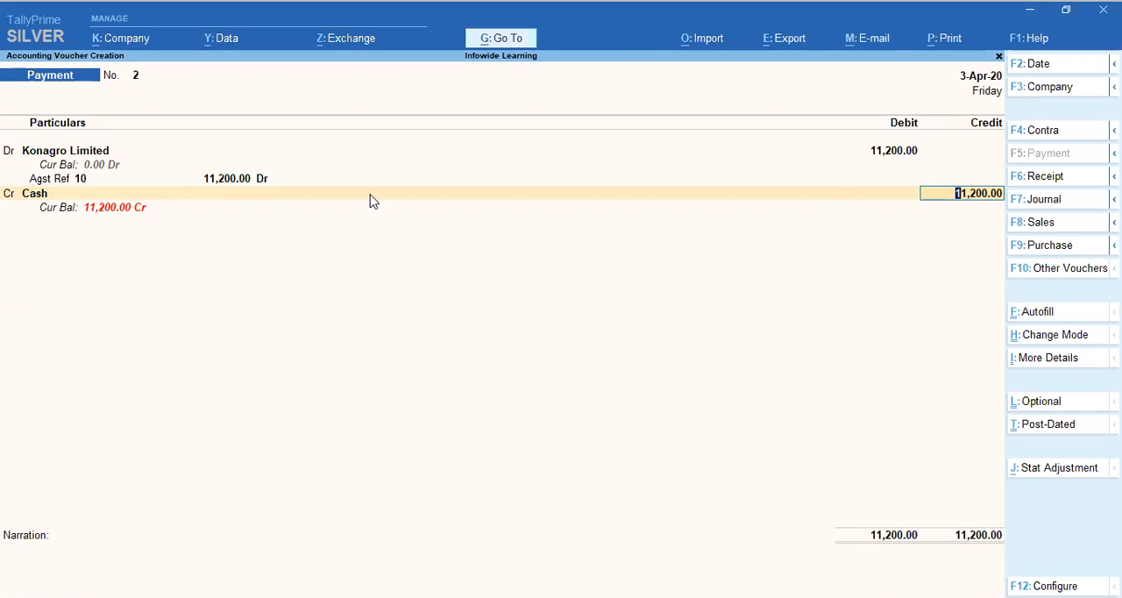
key("BackSpace")
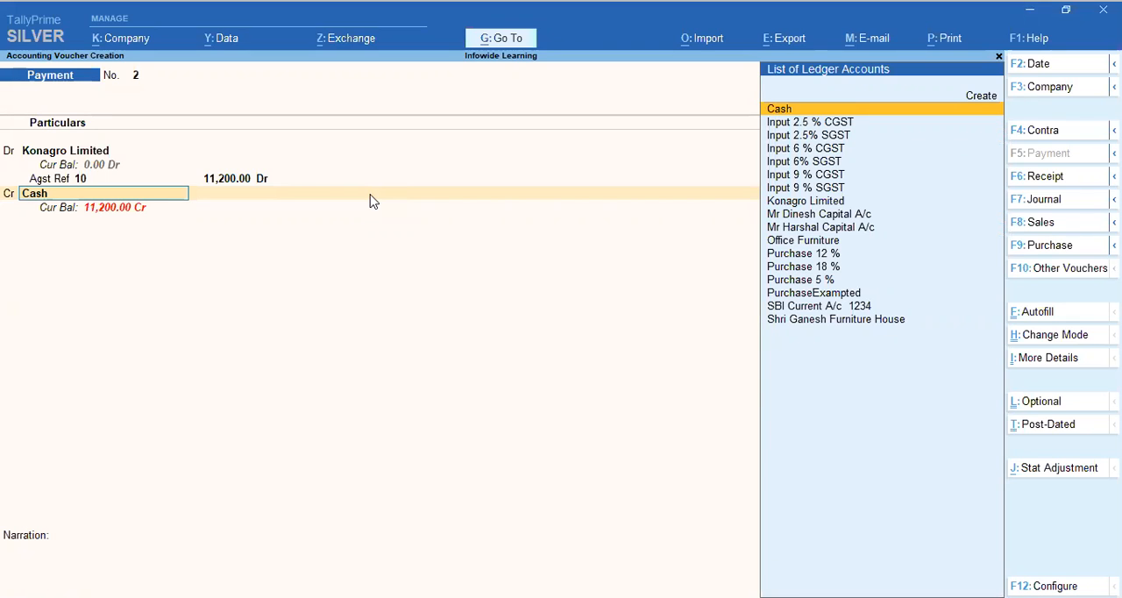
Step: Set the credit ledger to the SBI Current A/c and accept 11,200.00 as the credit amount
key("Down")
key("Down")
key("Down")
key("Down")
key("Down")
key("Down")
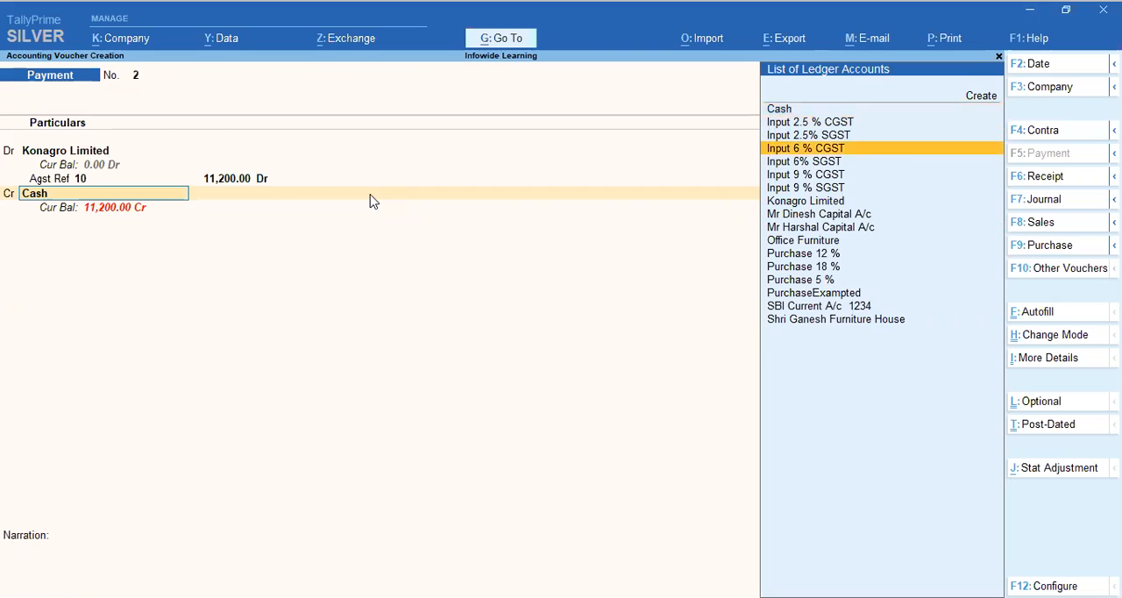
key("Down")
key("Down")
key("Down")
key("Down")
key("Down")
key("Down")
key("Down")
key("Down")
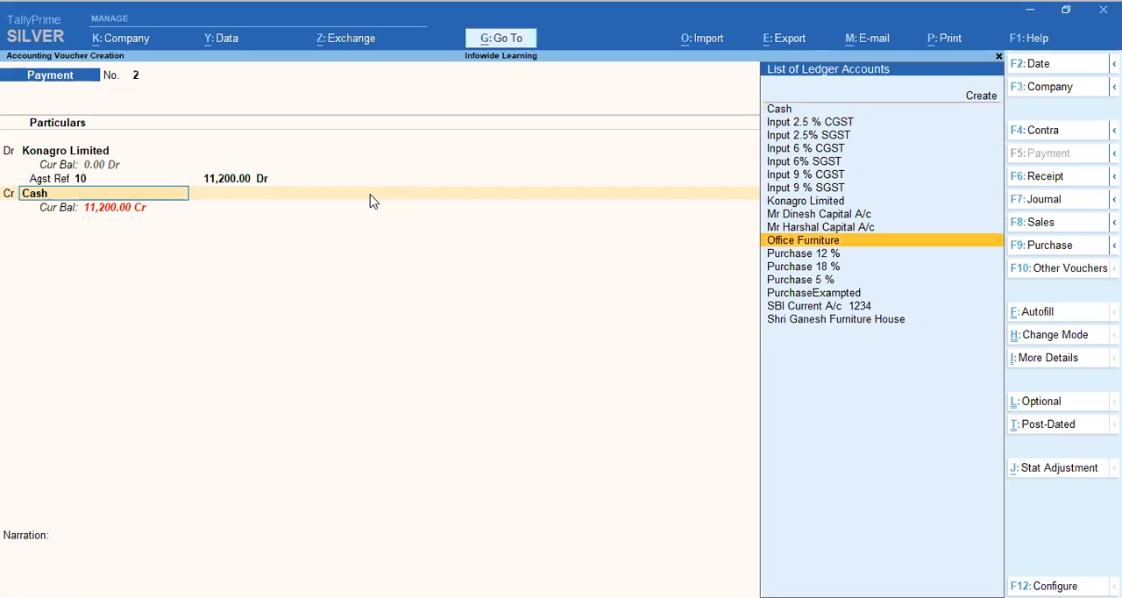
key("Down")
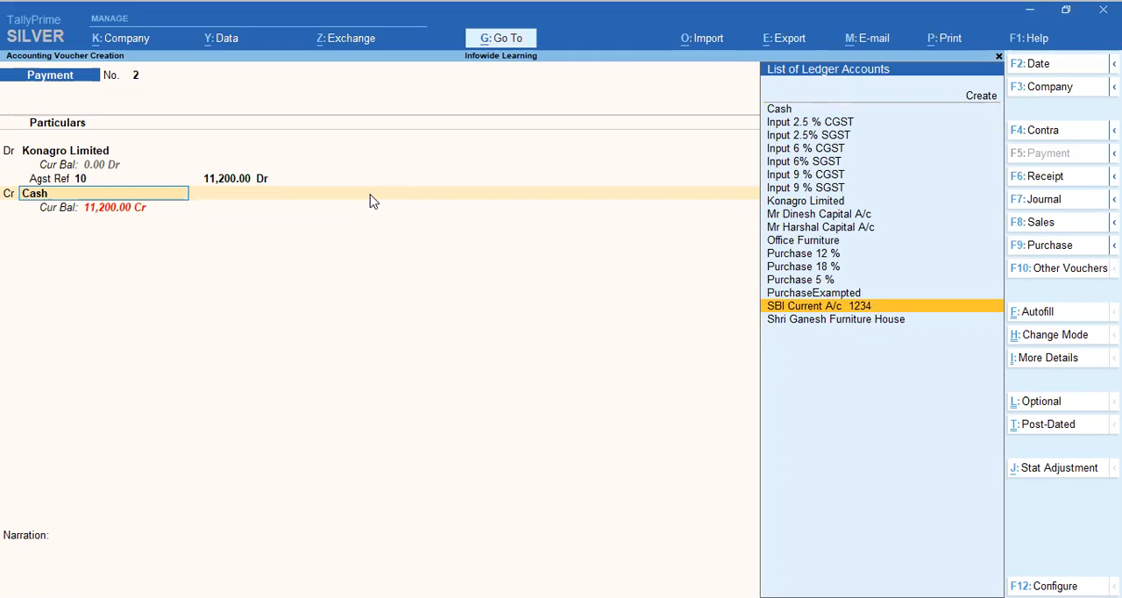
key("Return")
key("BackSpace")
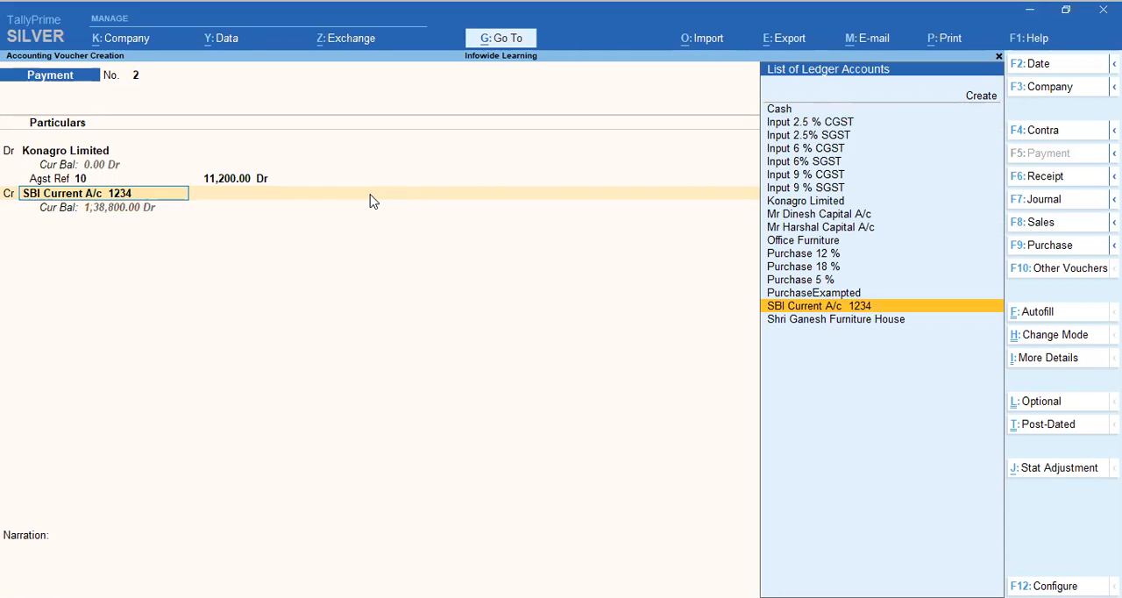
type("Sbi")
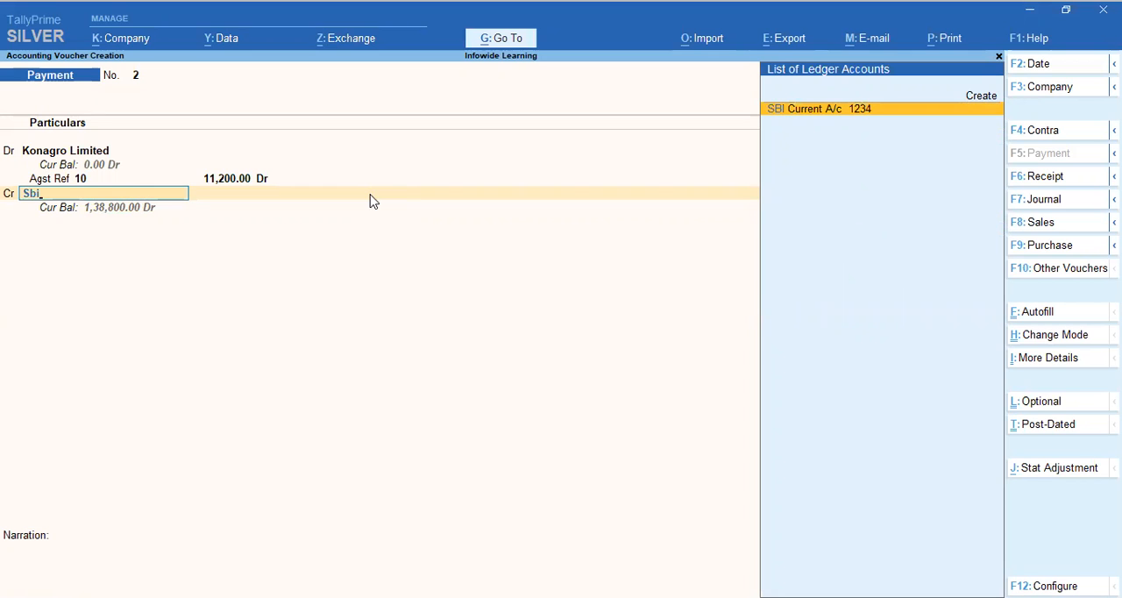
key("Return")
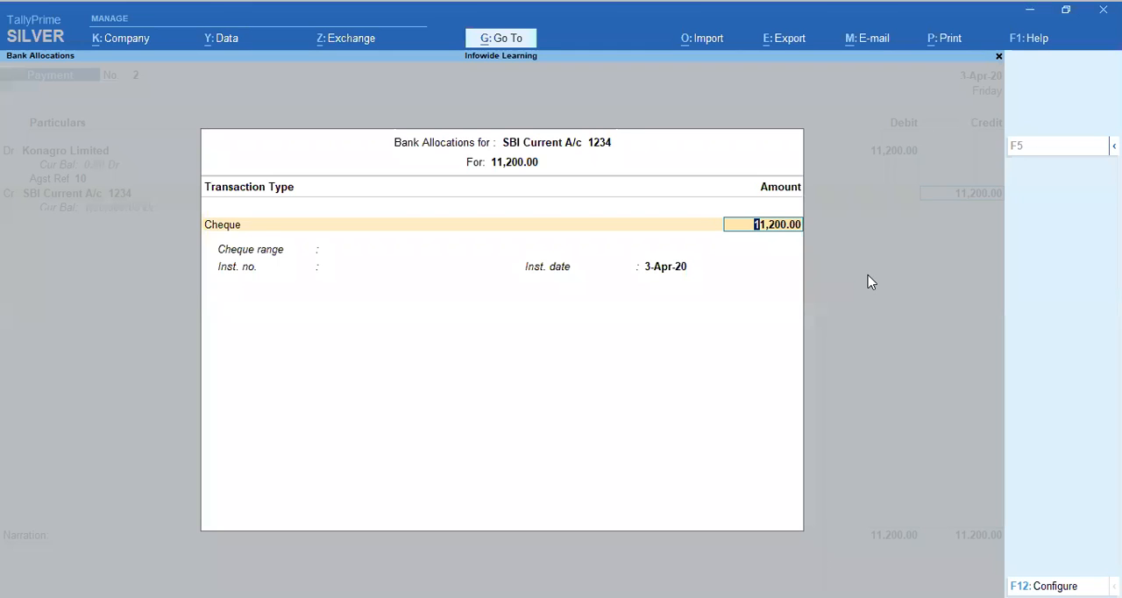
Step: Allocate the bank payment as a Cheque with cheque range Not Applicable, instrument number 987654 and instrument date 3-Apr-20
key("shift+Tab")
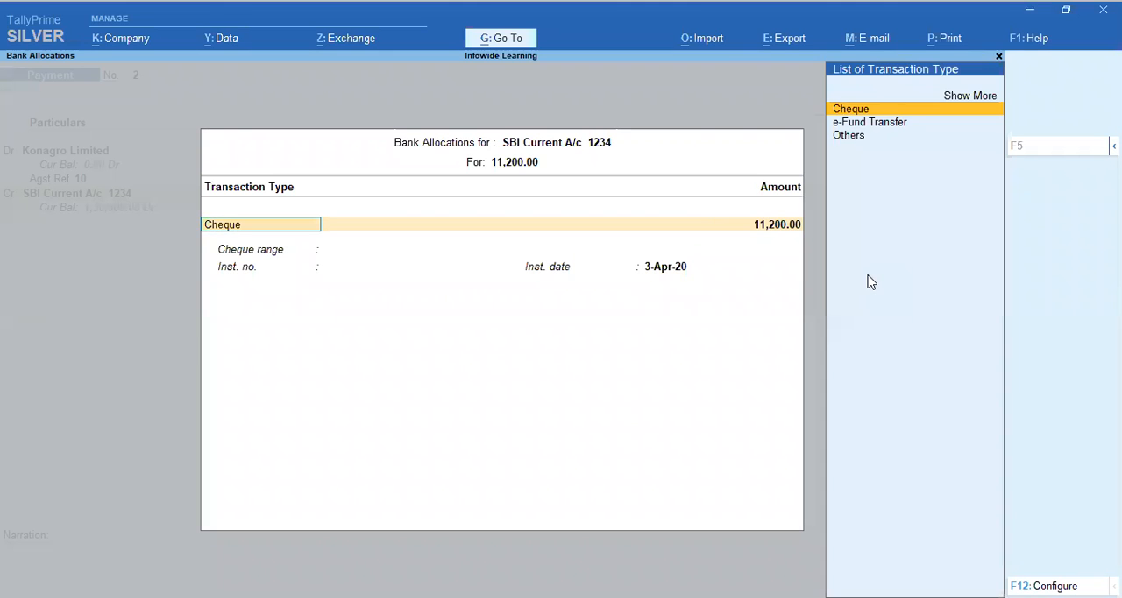
key("Return")
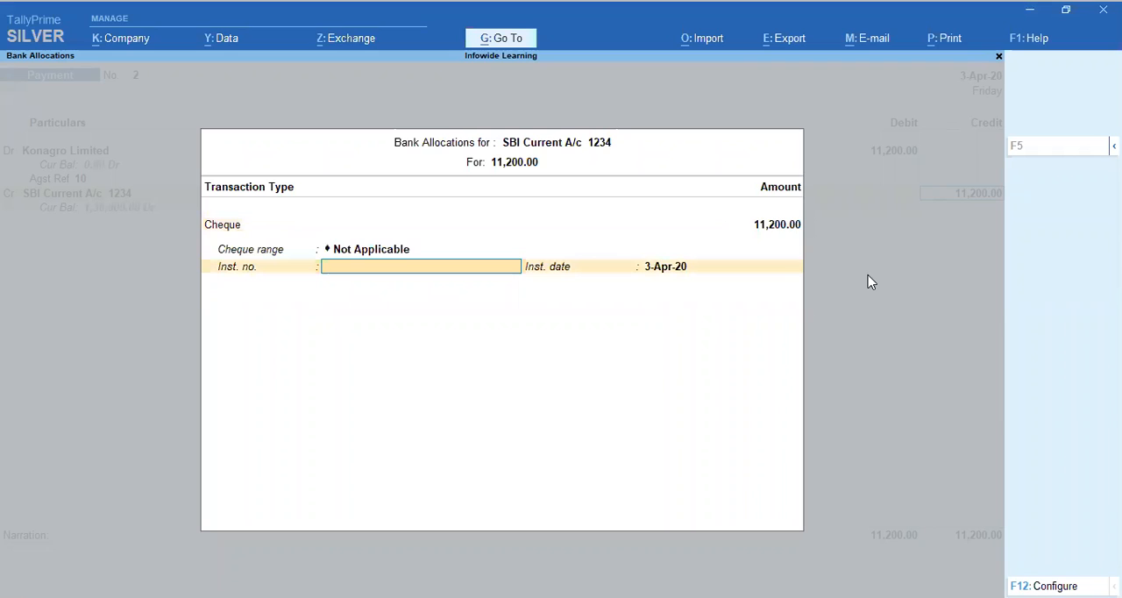
key("shift+Tab")
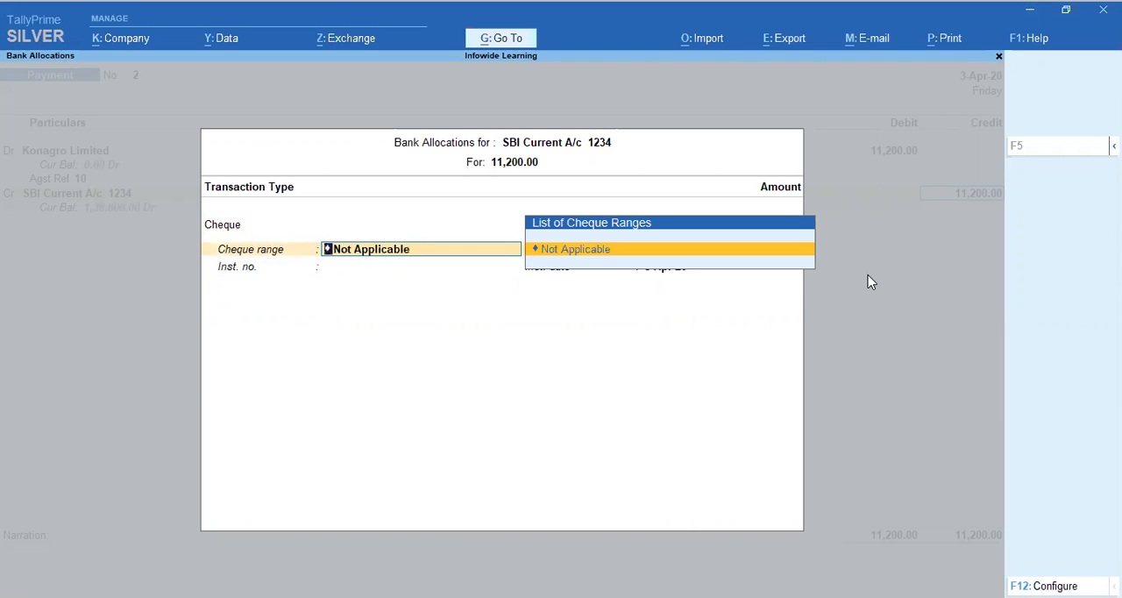
key("Return")
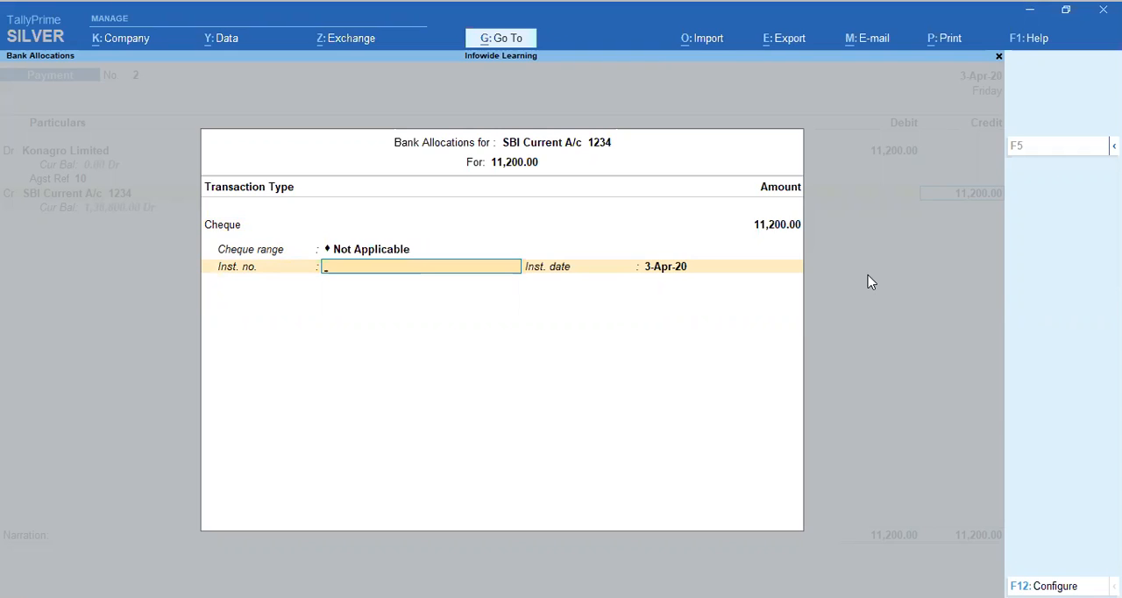
type("987654")
key("Return")
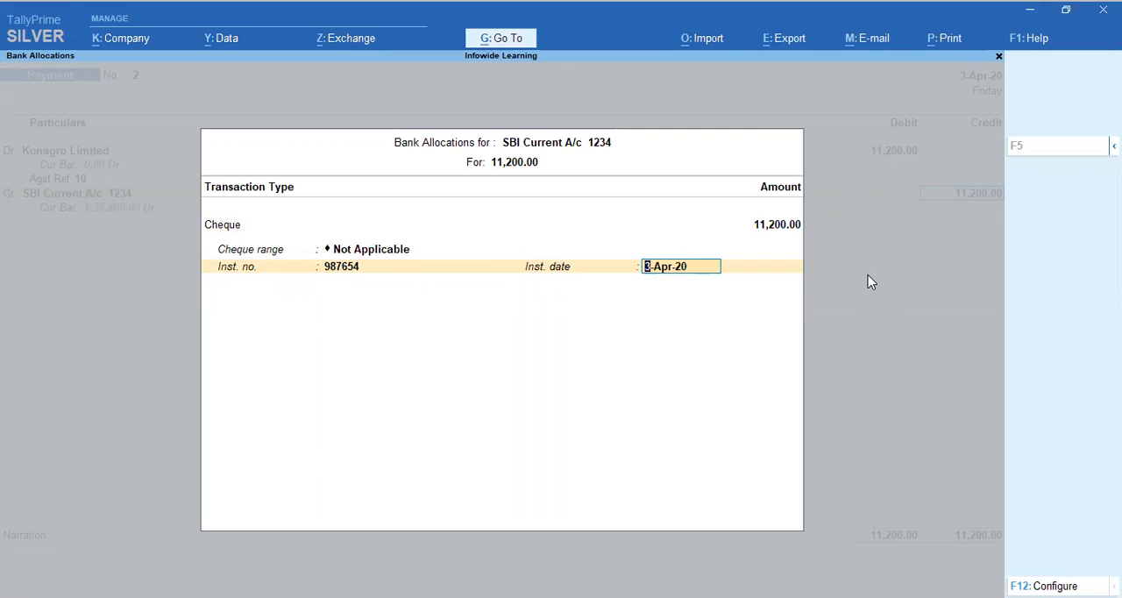
key("Return")
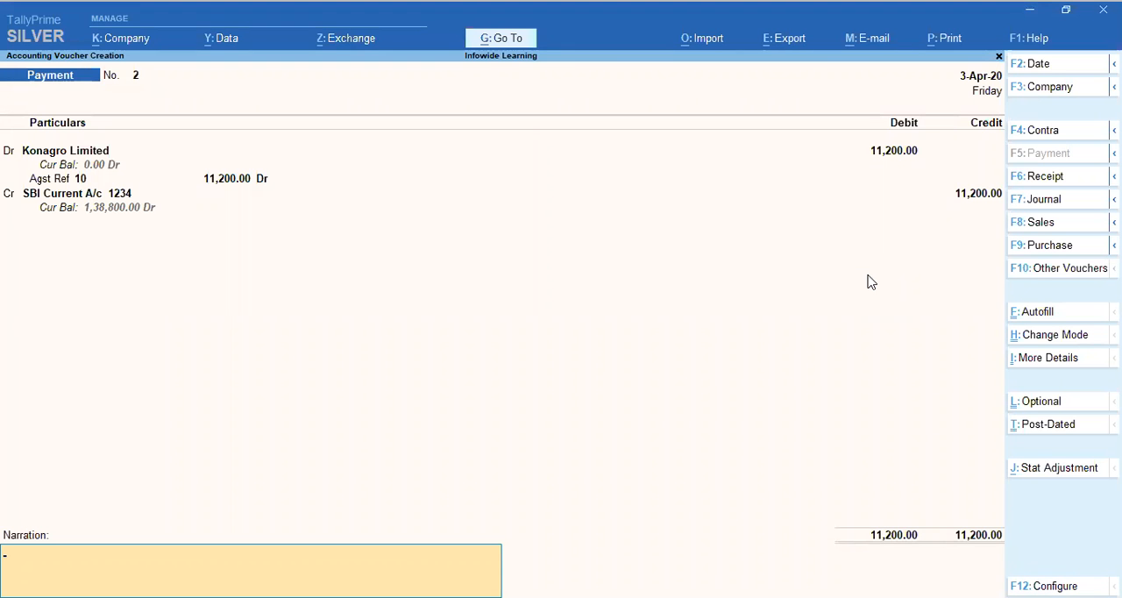
Step: Enter the narration "Being Payment to Kangarow Limited against Invoice 10" and save the payment voucher
type("Being")
type("Payment to Kanga")
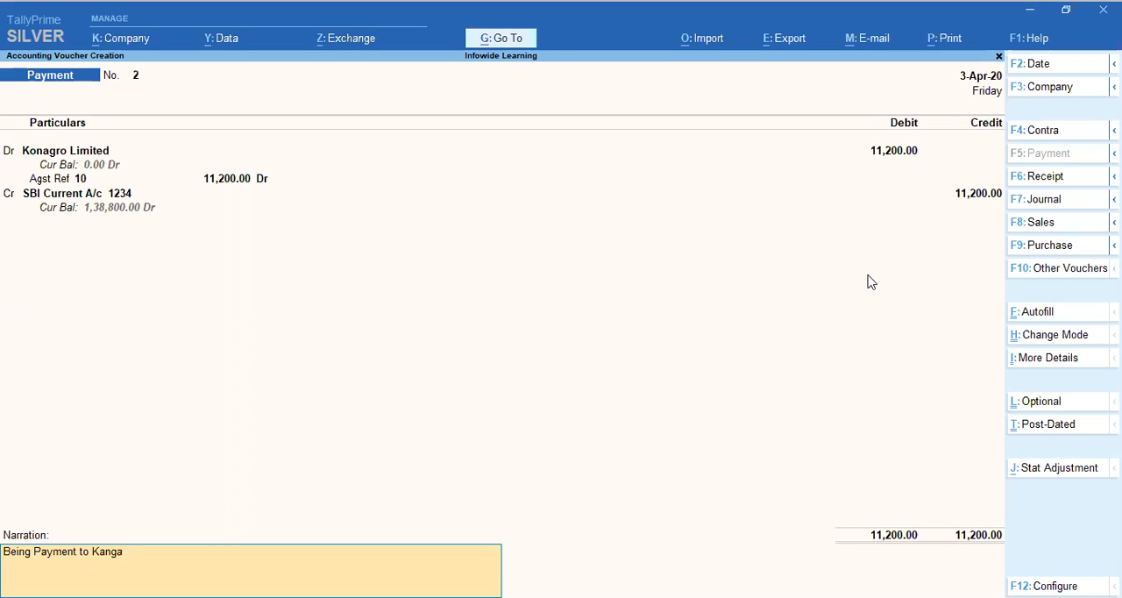
type("row Limited against Invoice 10")
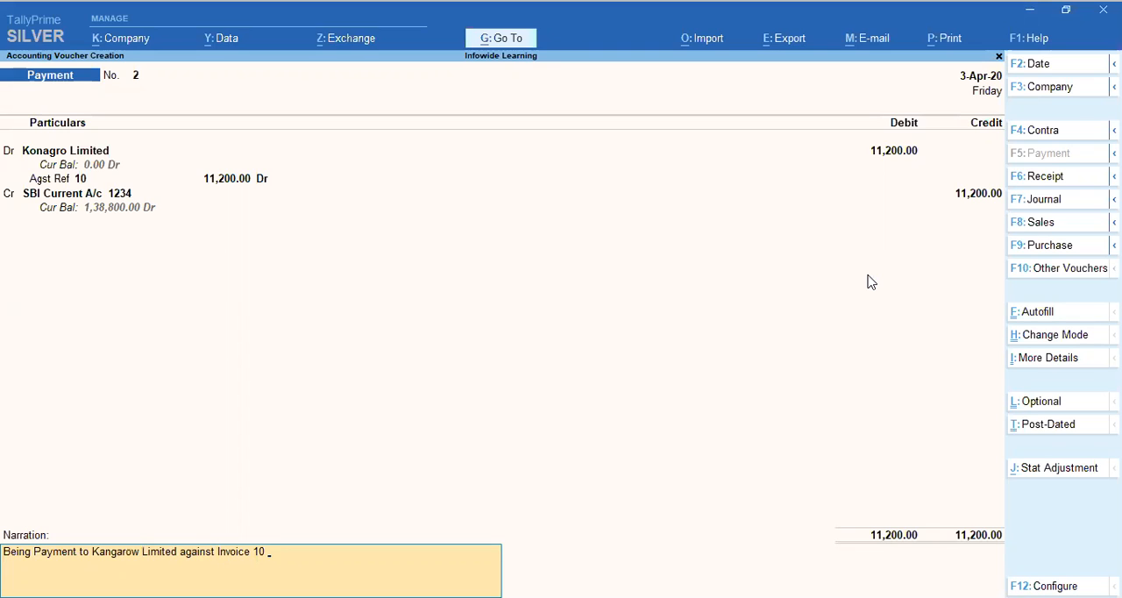
key("Return")
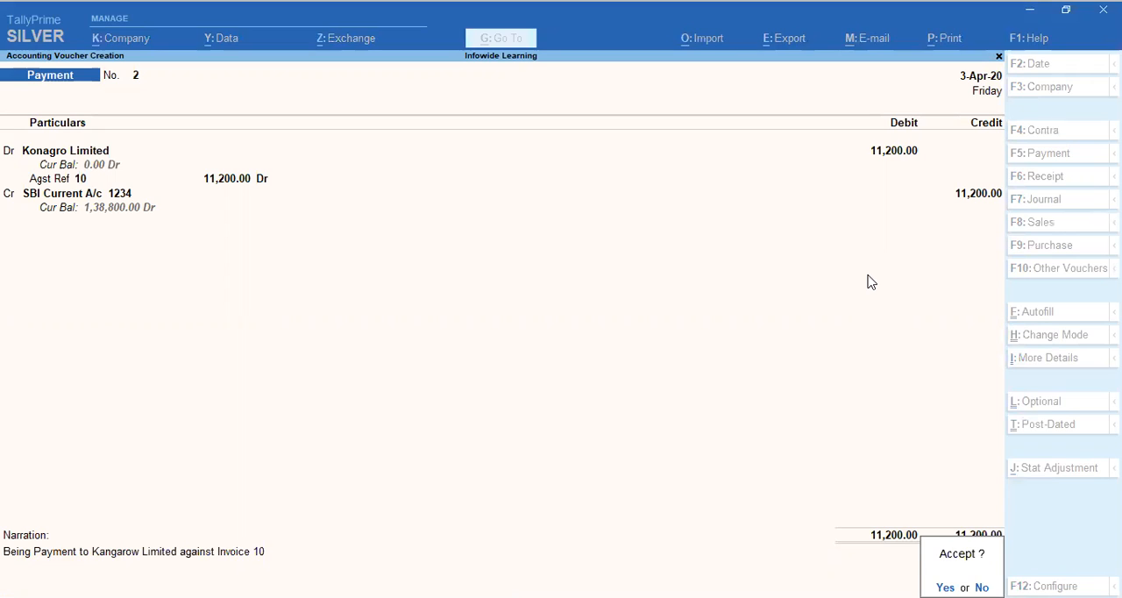
key("y")
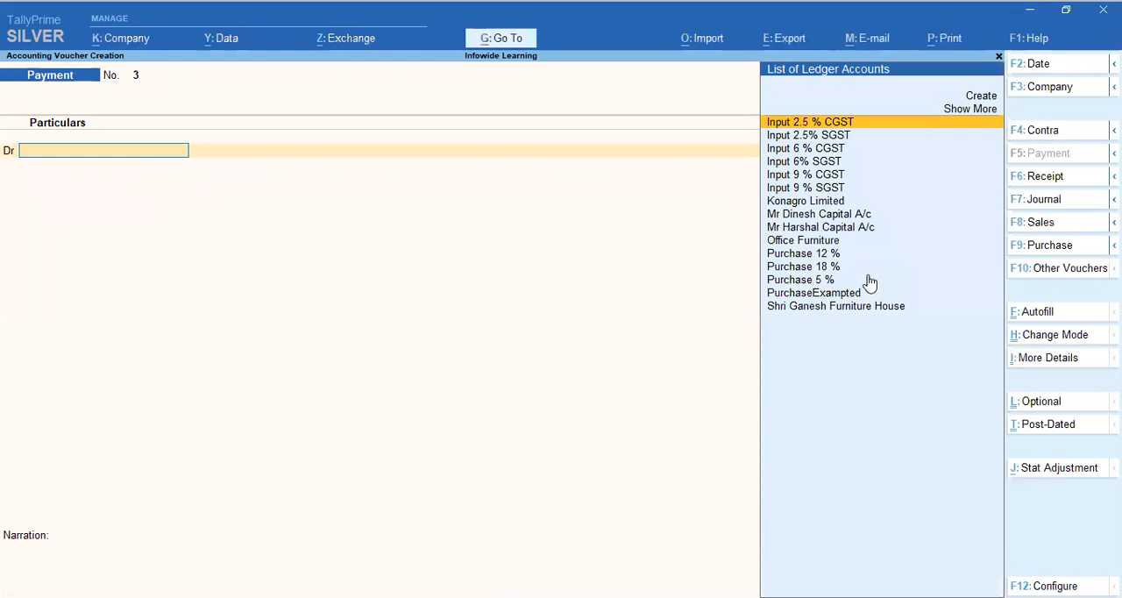
Step: Leave voucher creation and return to the Gateway of Tally without quitting the program
key("Escape")
key("y")
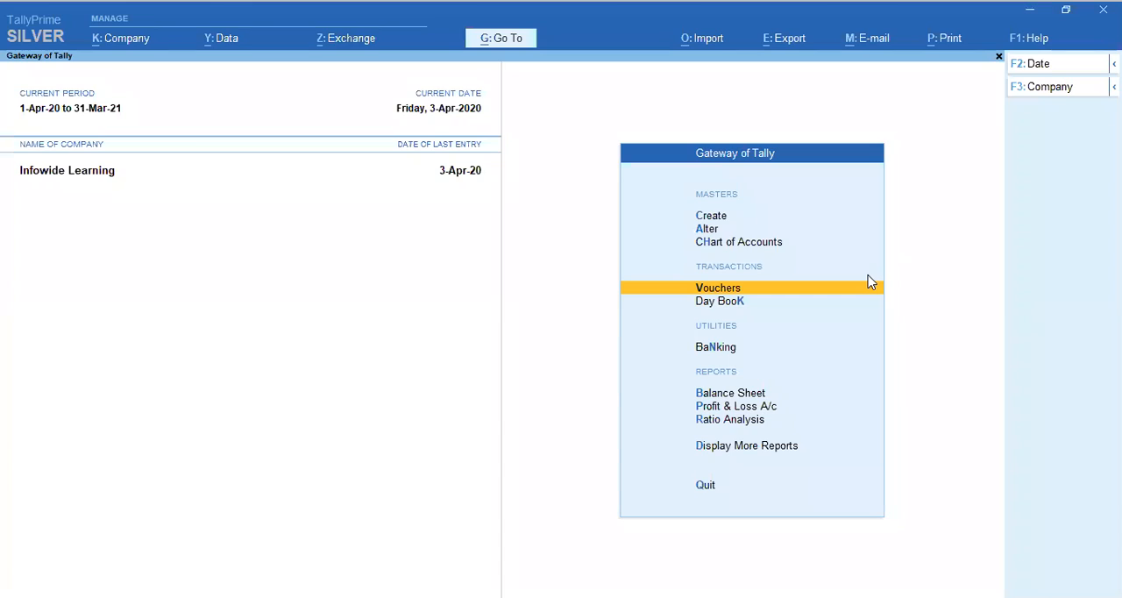
key("Escape")
key("n")
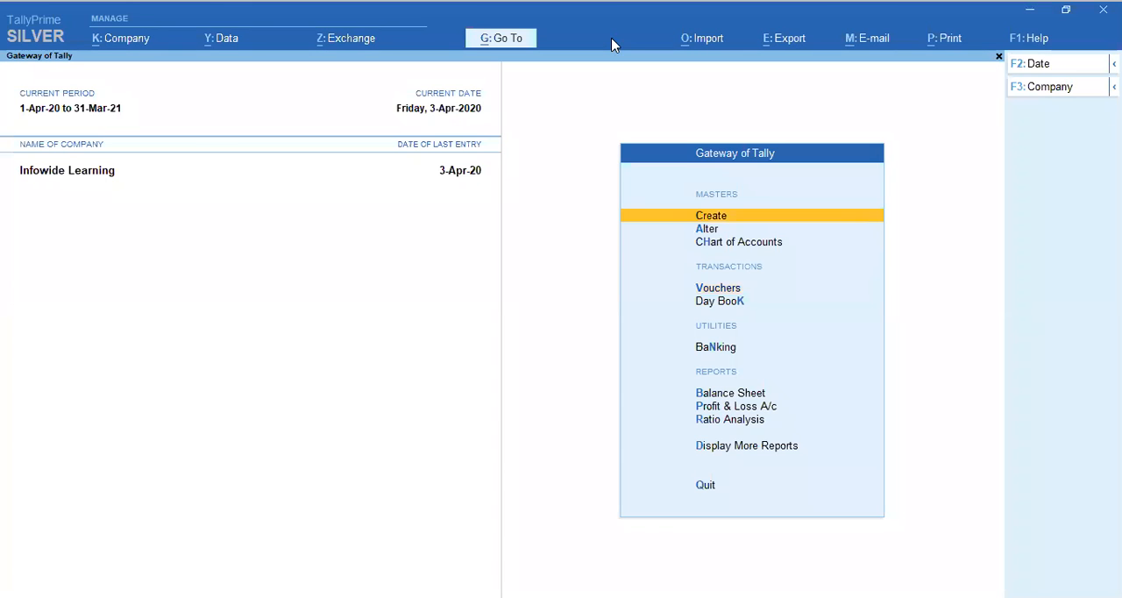